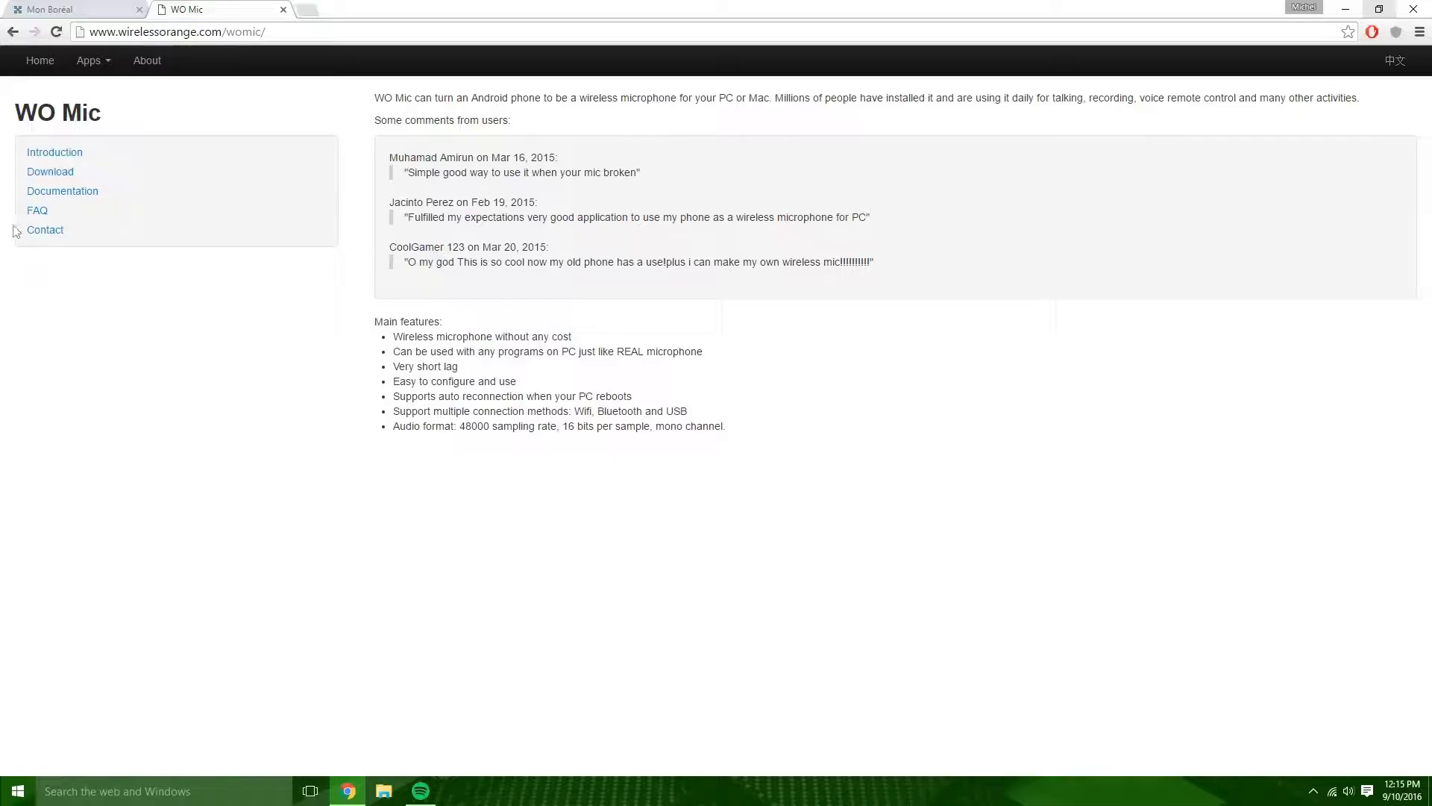
# Open the Download page from the WO Mic site's left sidebar
pyautogui.click(51, 172)
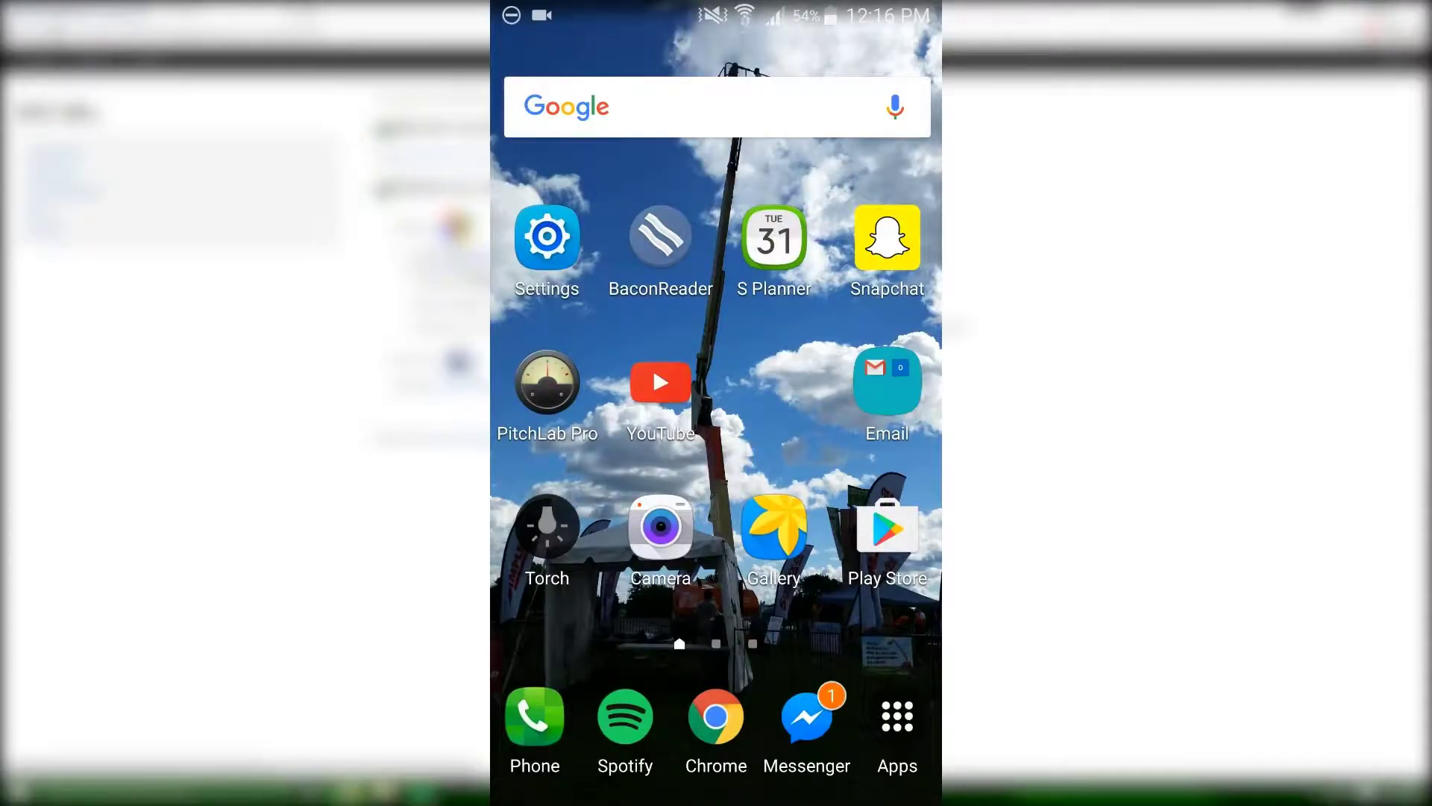
# Search Google Play for 'wo mic' and install WO Mic by Wireless Orange
pyautogui.click(887, 528)
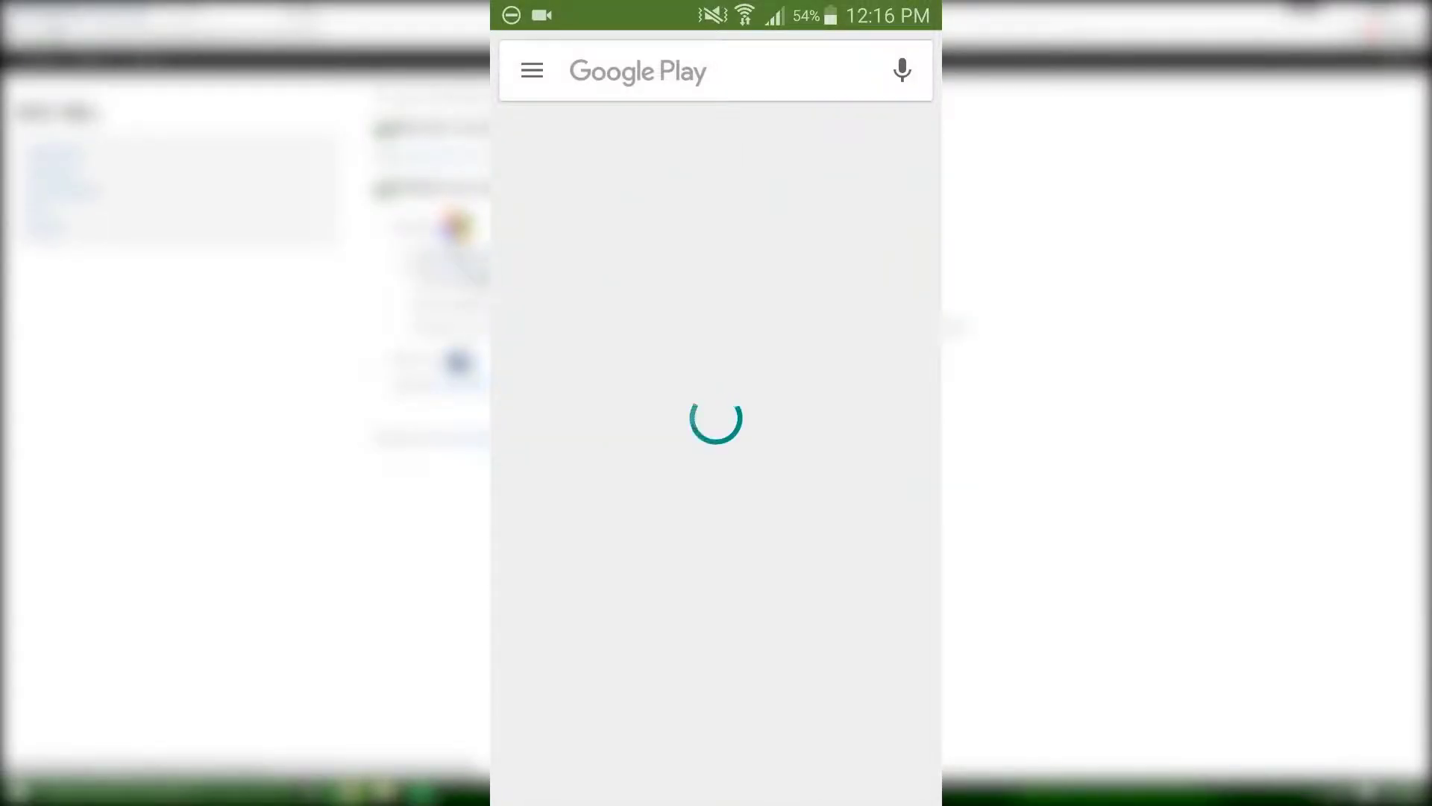
pyautogui.click(672, 70)
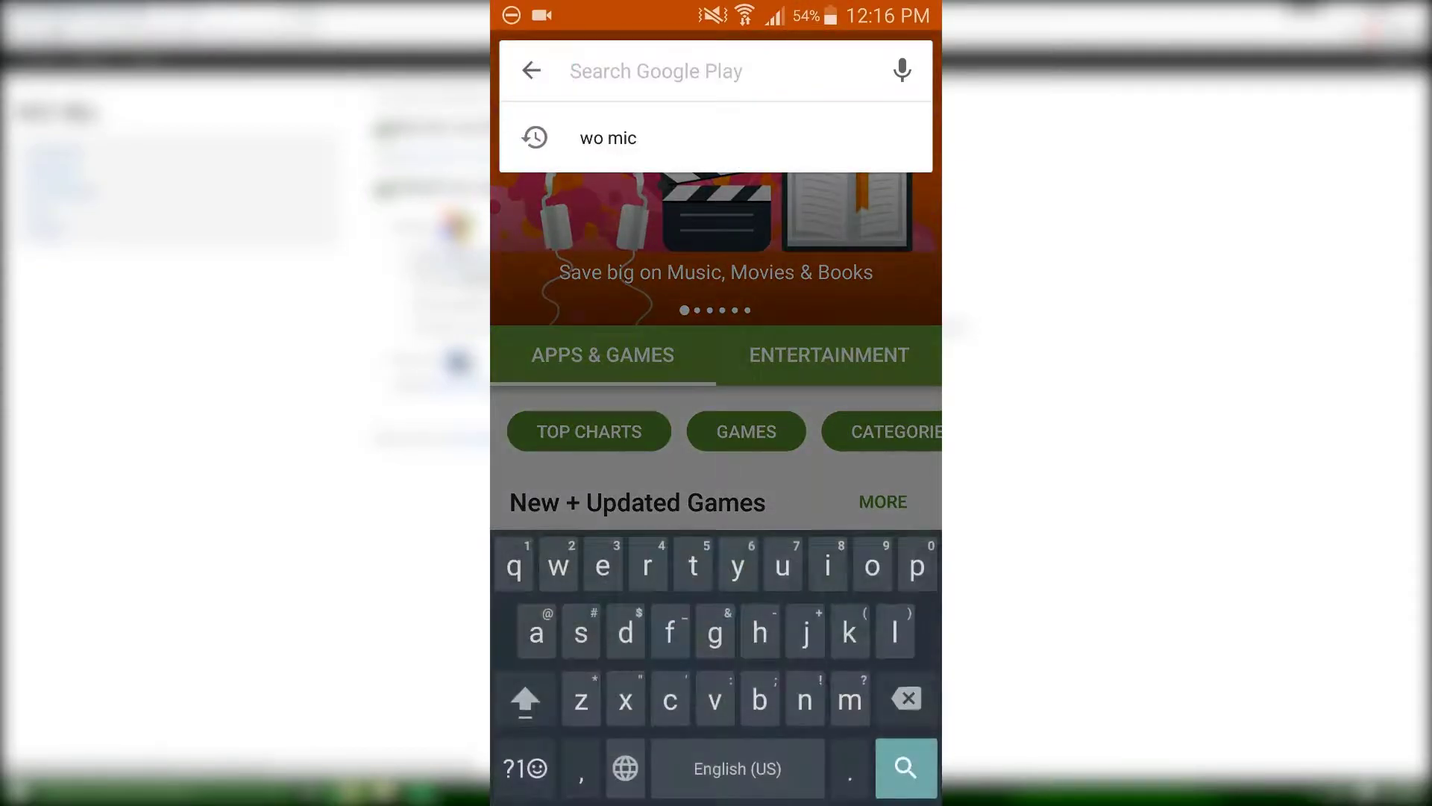
pyautogui.click(607, 137)
pyautogui.click(915, 132)
pyautogui.click(743, 182)
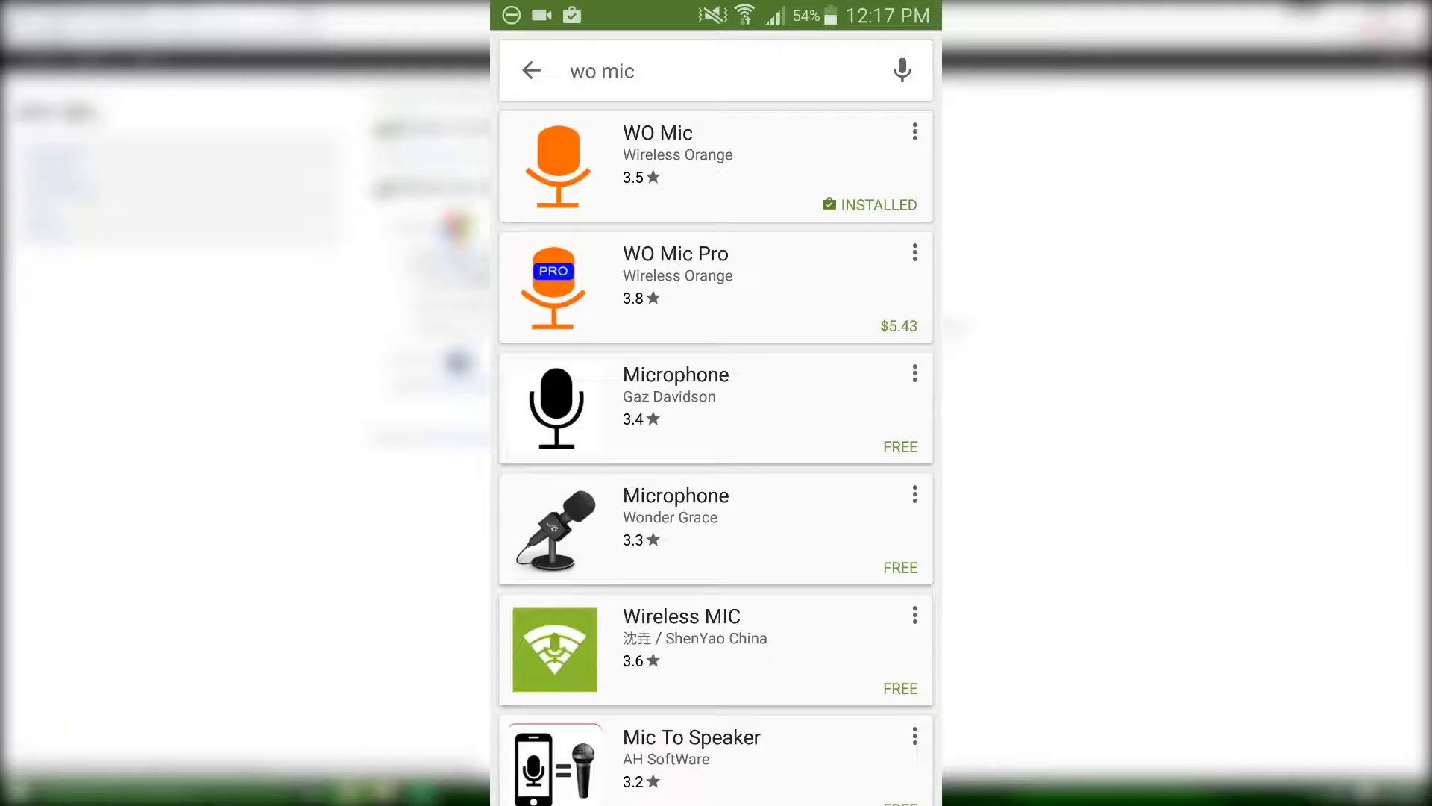
# Toggle USB debugging off and back on in the phone's Developer options
pyautogui.press('Home')
pyautogui.click(548, 236)
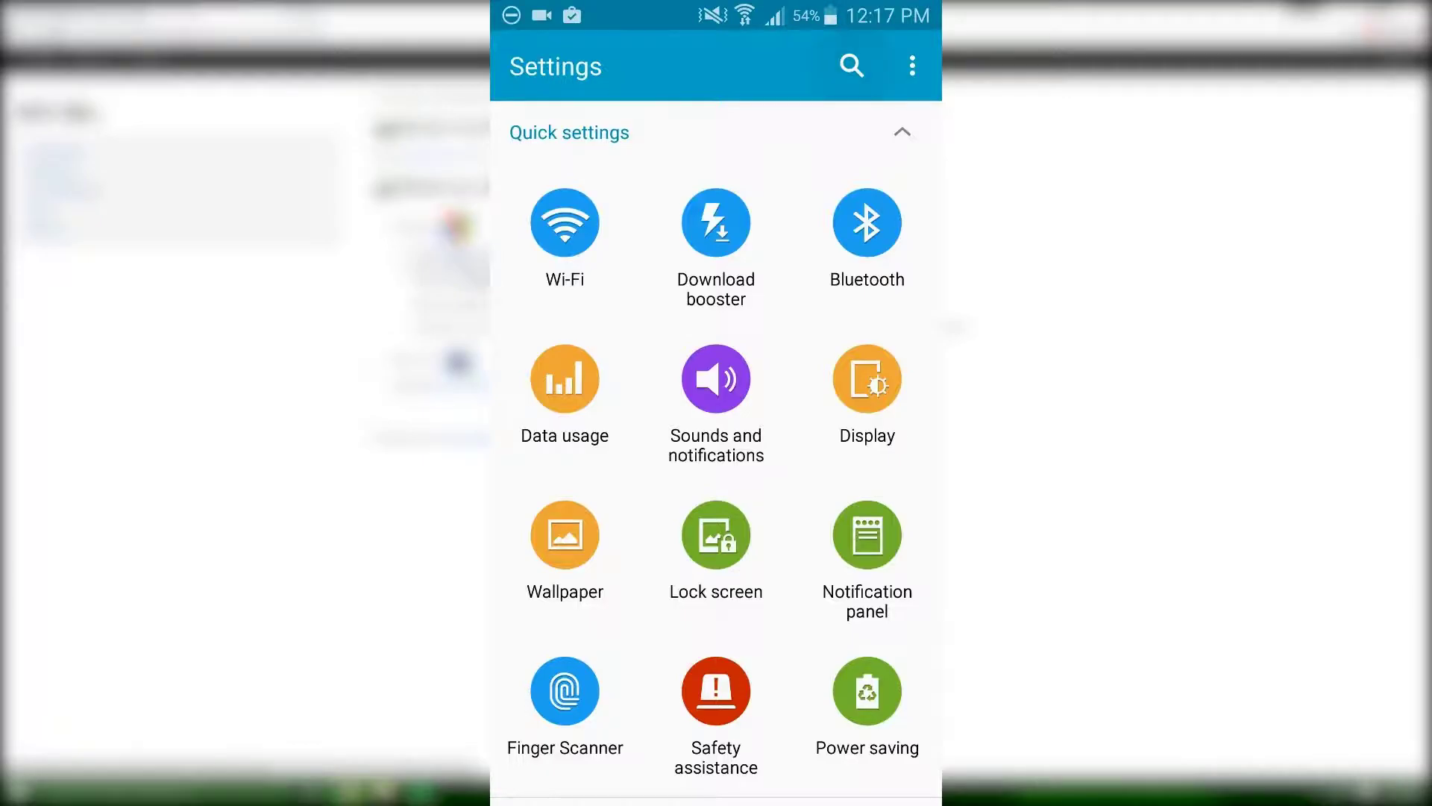
pyautogui.write('usb')
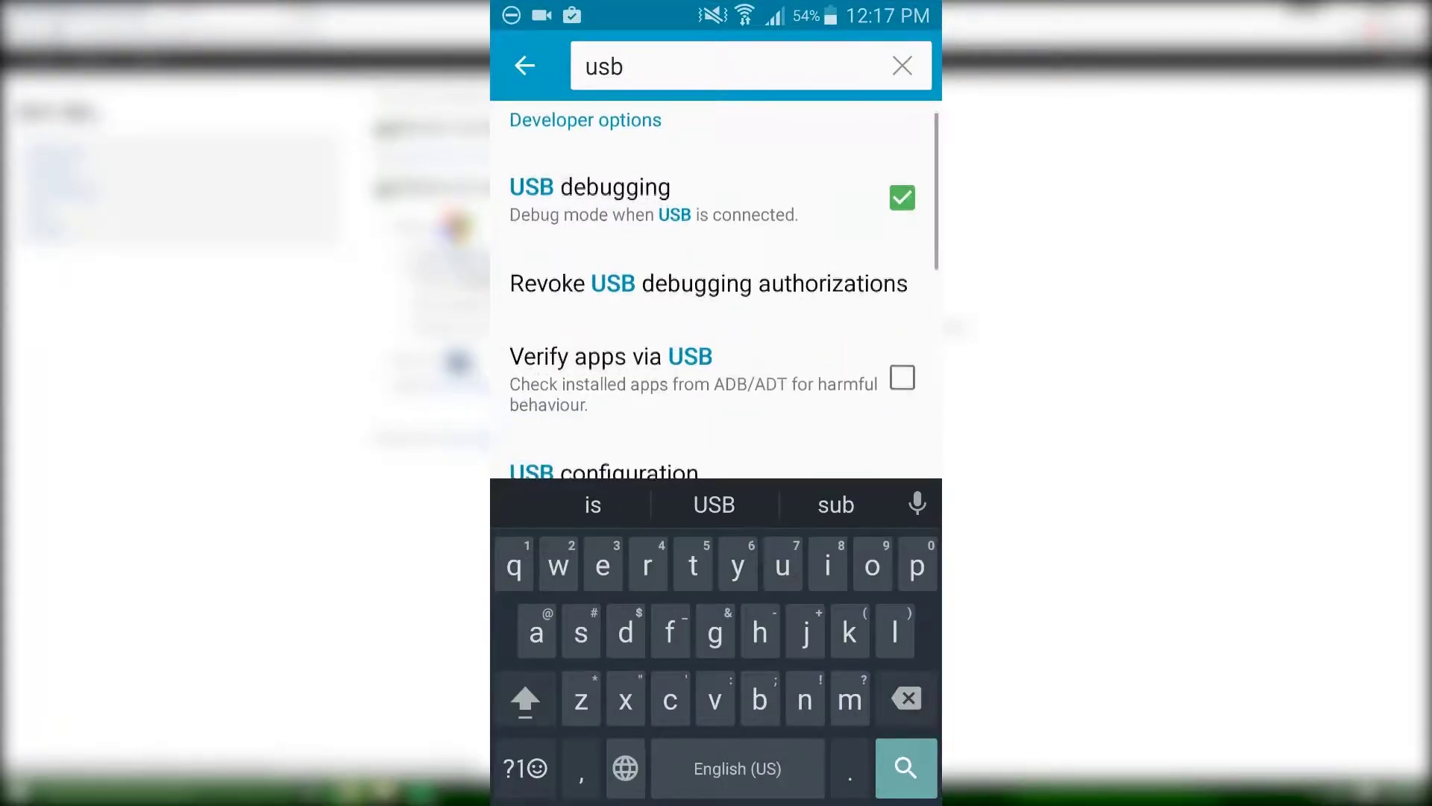
pyautogui.press('Return')
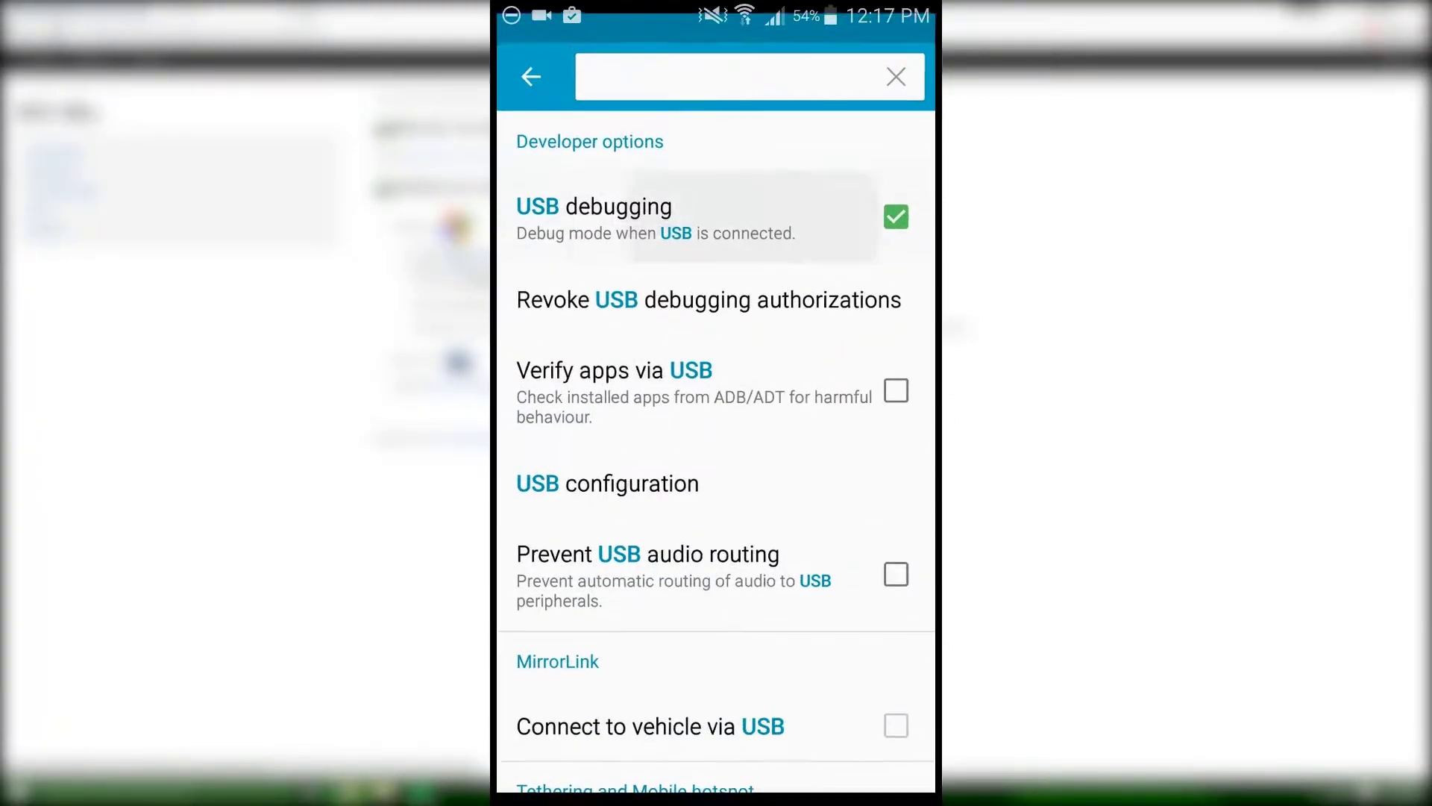
pyautogui.click(716, 219)
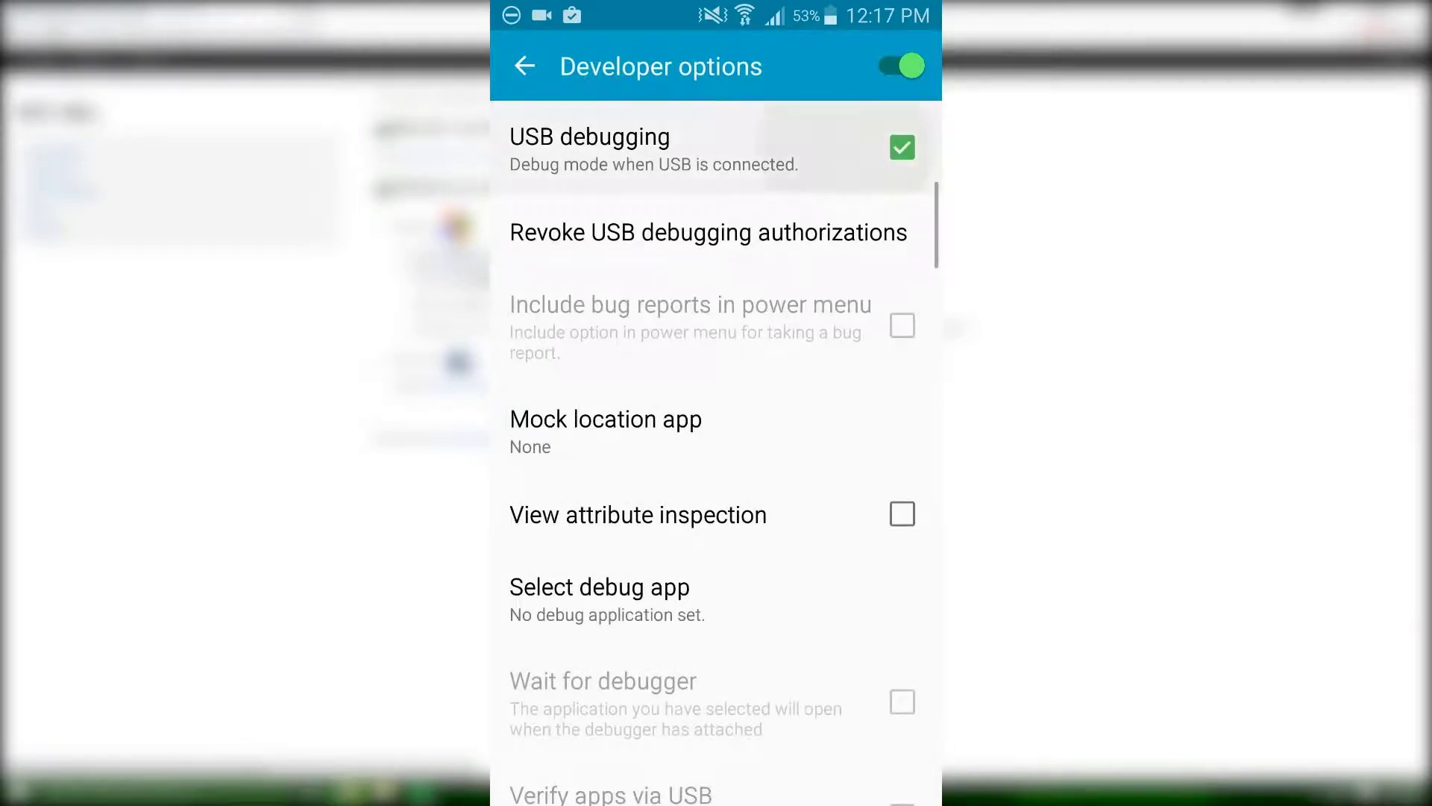
pyautogui.click(902, 146)
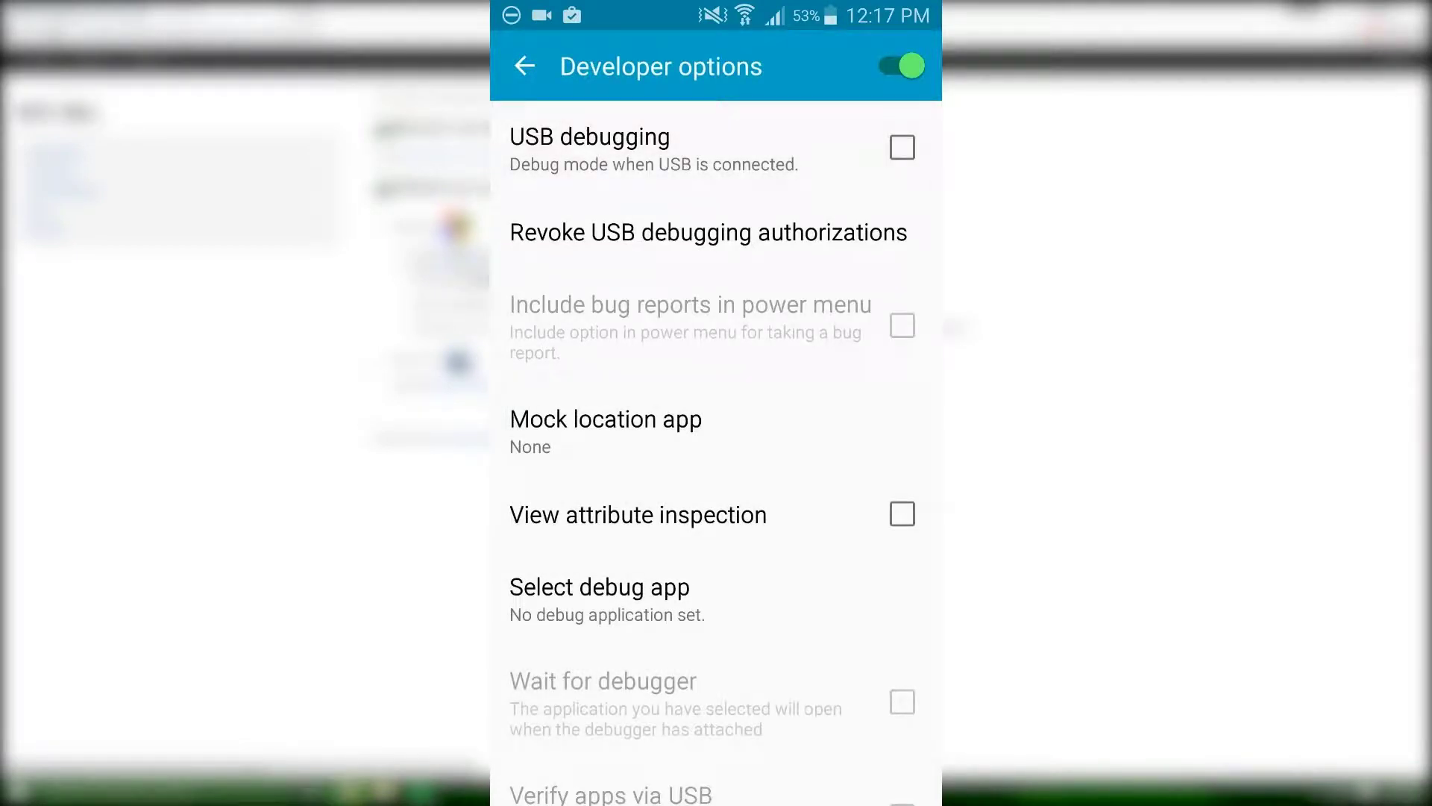
pyautogui.click(902, 147)
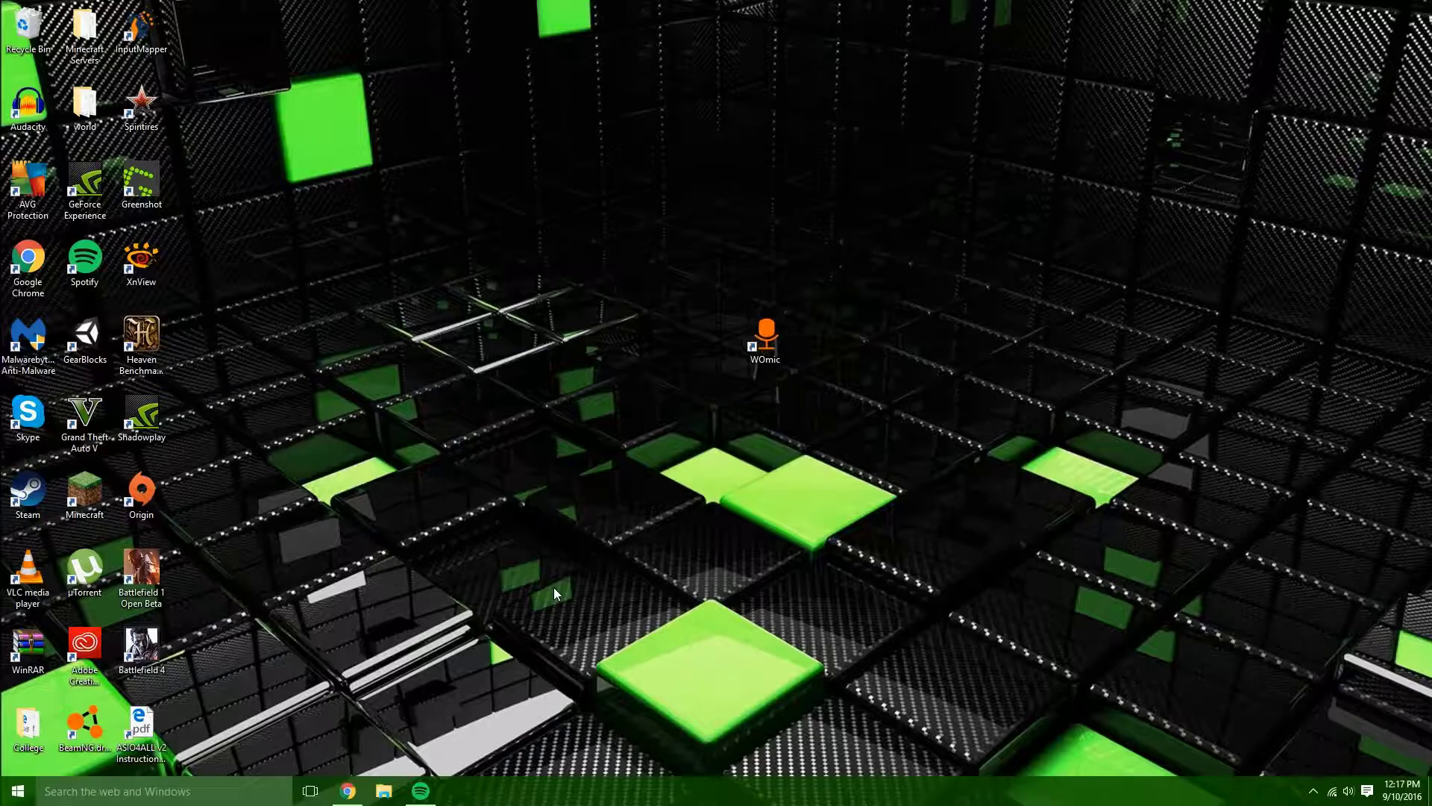
# Launch WO Mic Client from the WOmic desktop icon and try connecting via USB
pyautogui.doubleClick(765, 341)
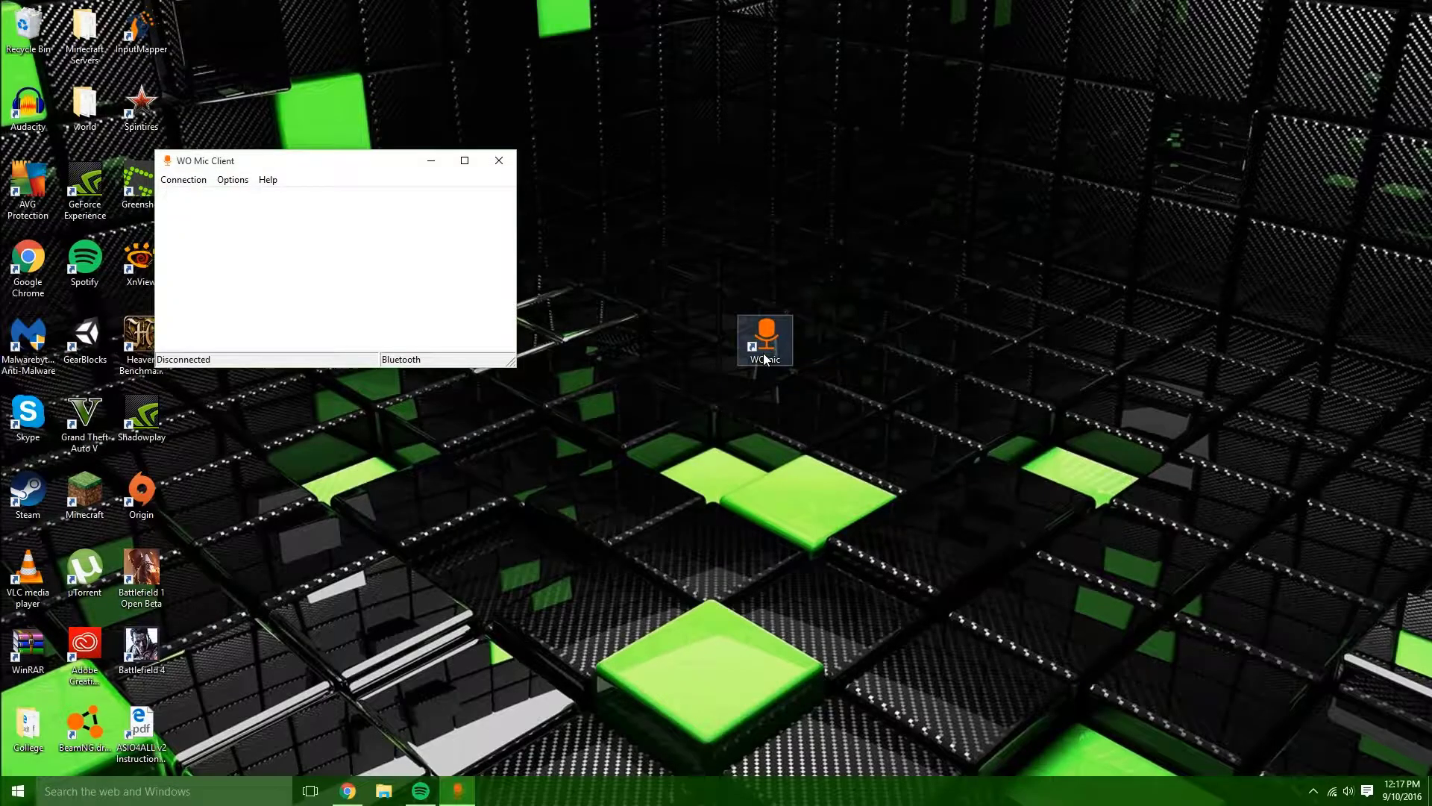
pyautogui.moveTo(216, 161); pyautogui.dragTo(413, 249)
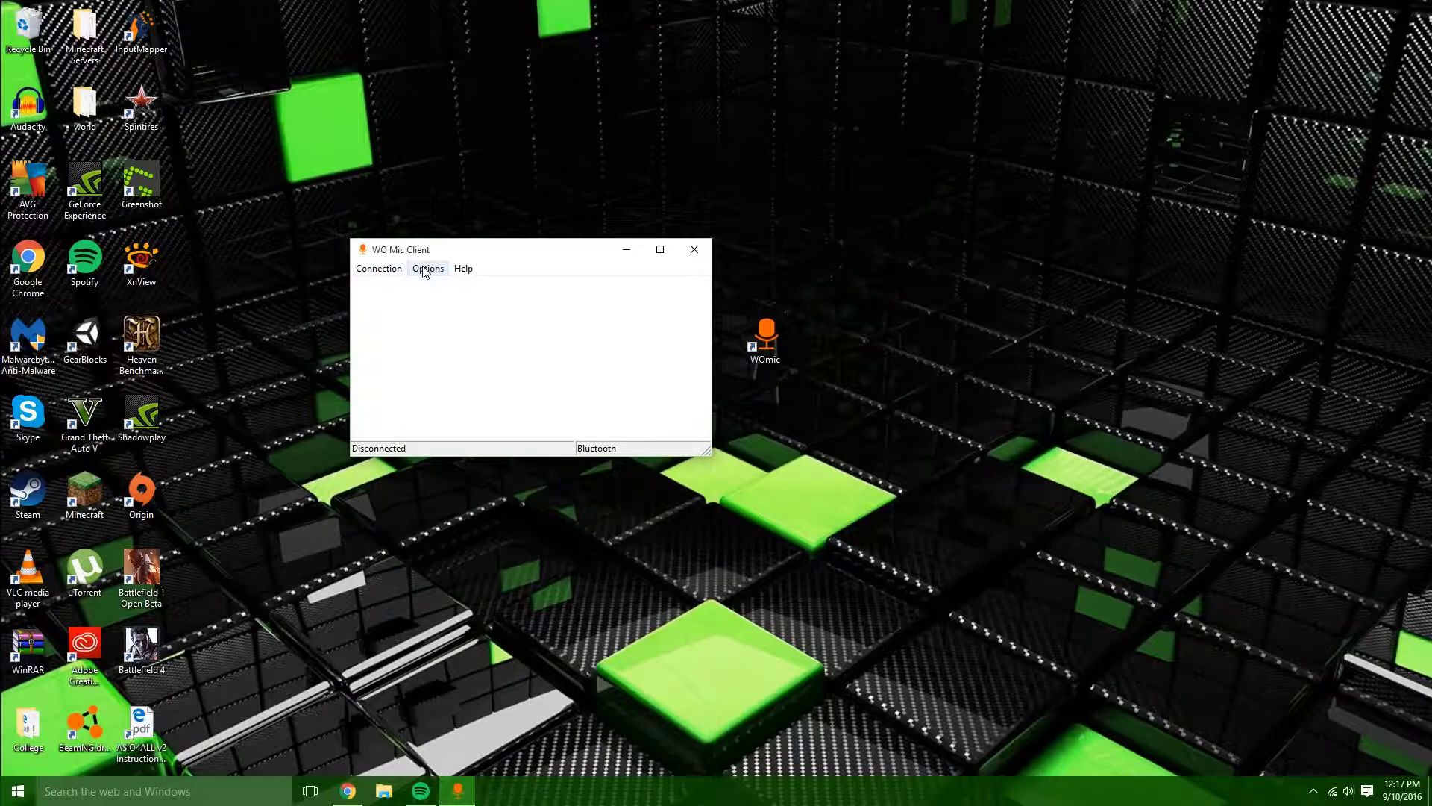
pyautogui.click(424, 272)
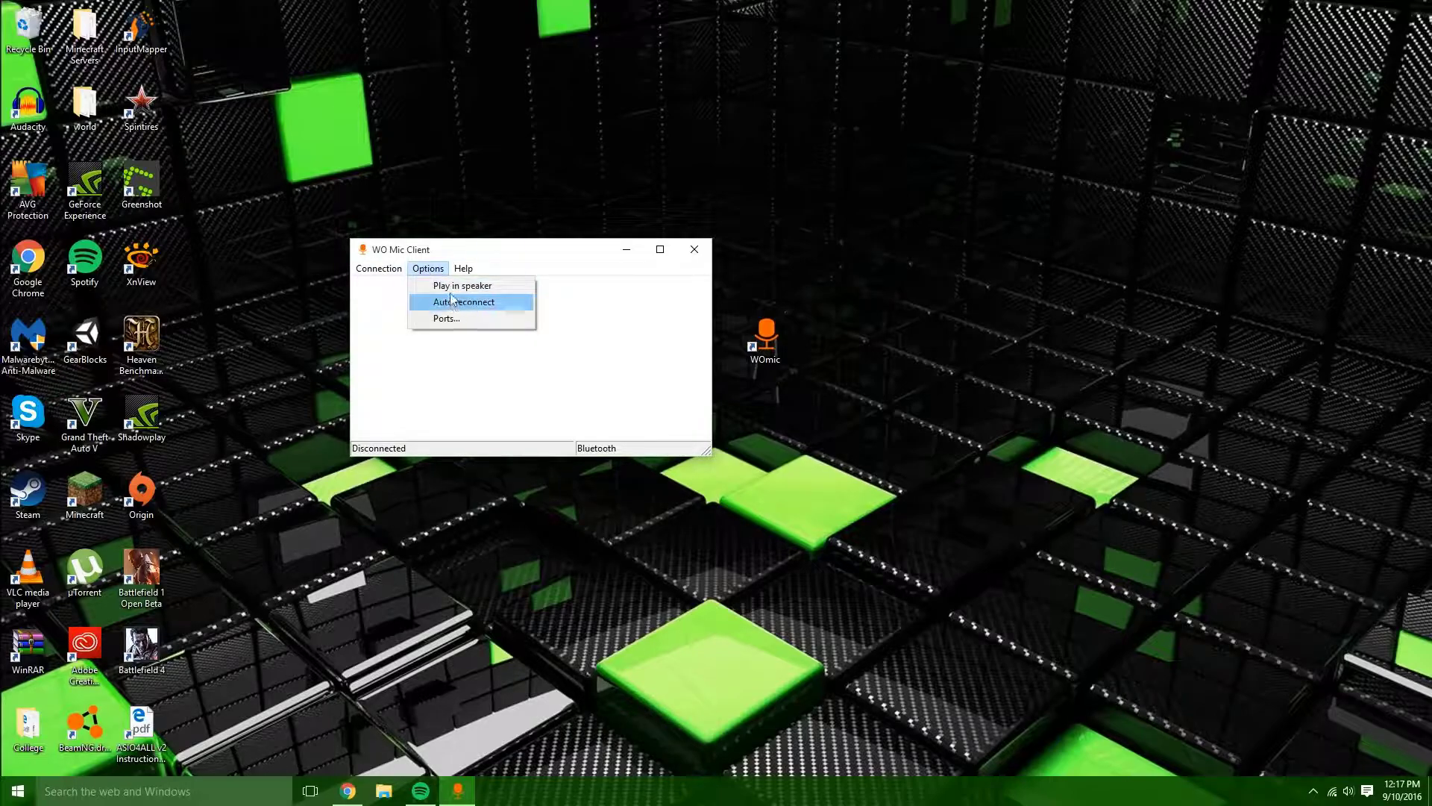
pyautogui.moveTo(378, 269)
pyautogui.click(395, 290)
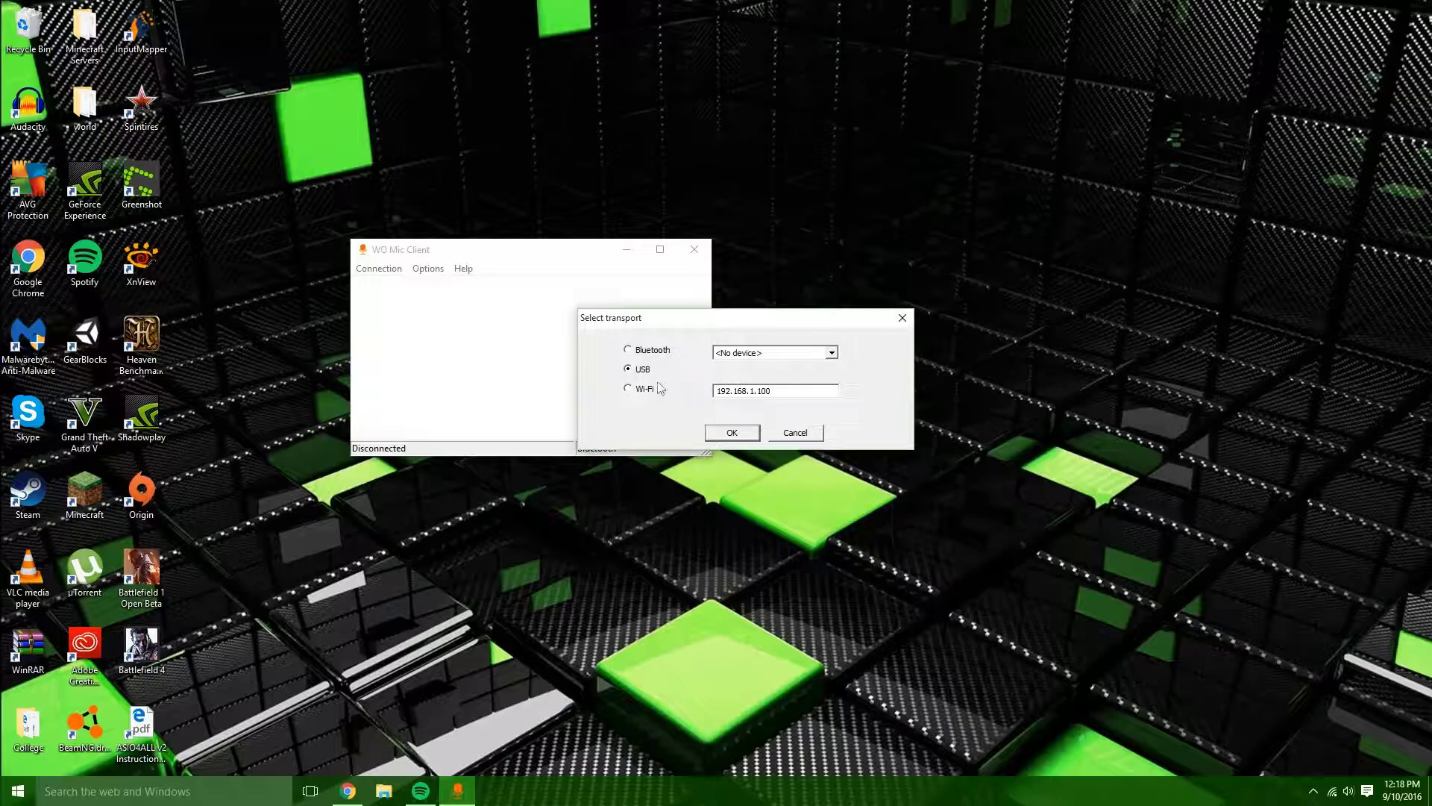
pyautogui.click(714, 433)
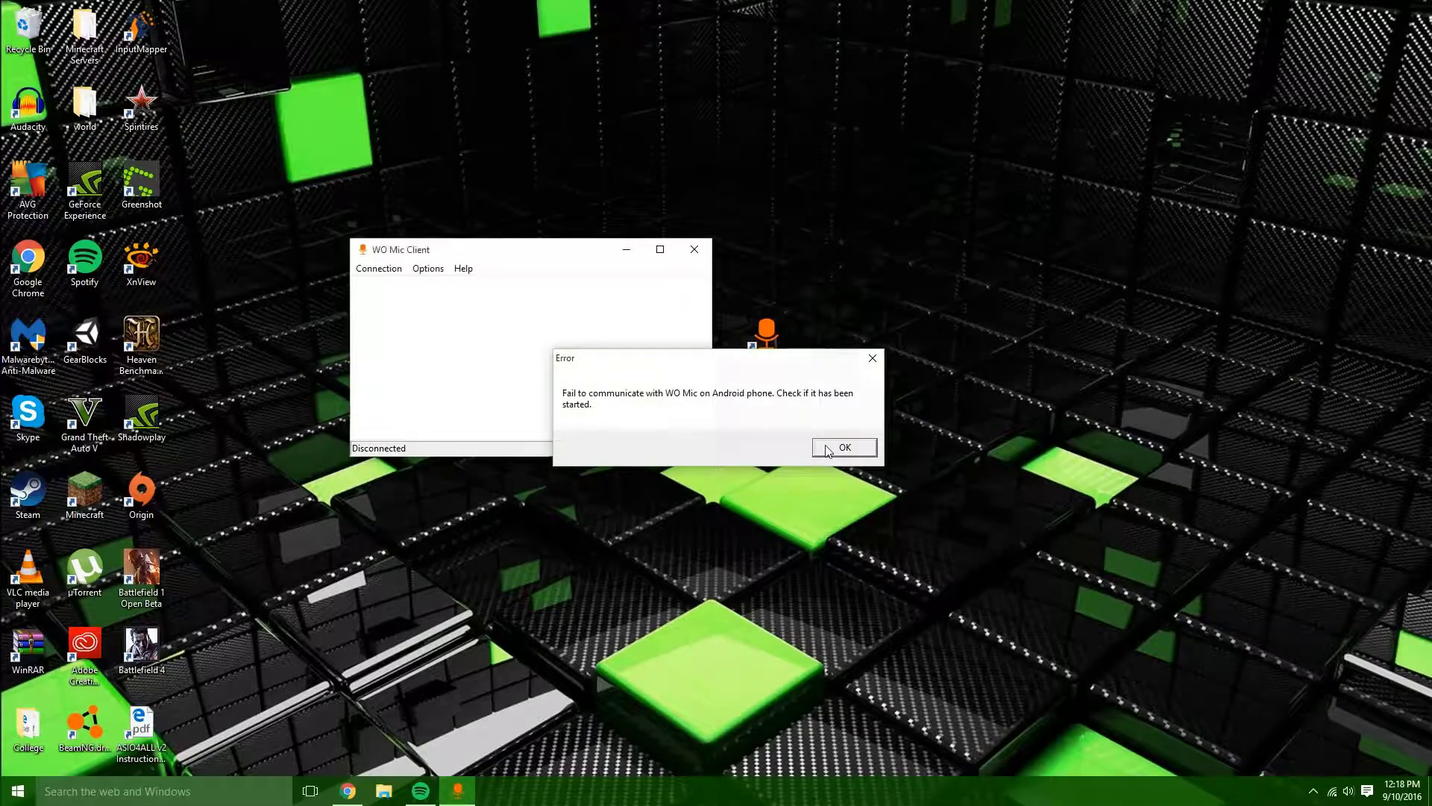
# Dismiss the connection error and reconnect over USB with WO Mic running on the phone
pyautogui.click(828, 452)
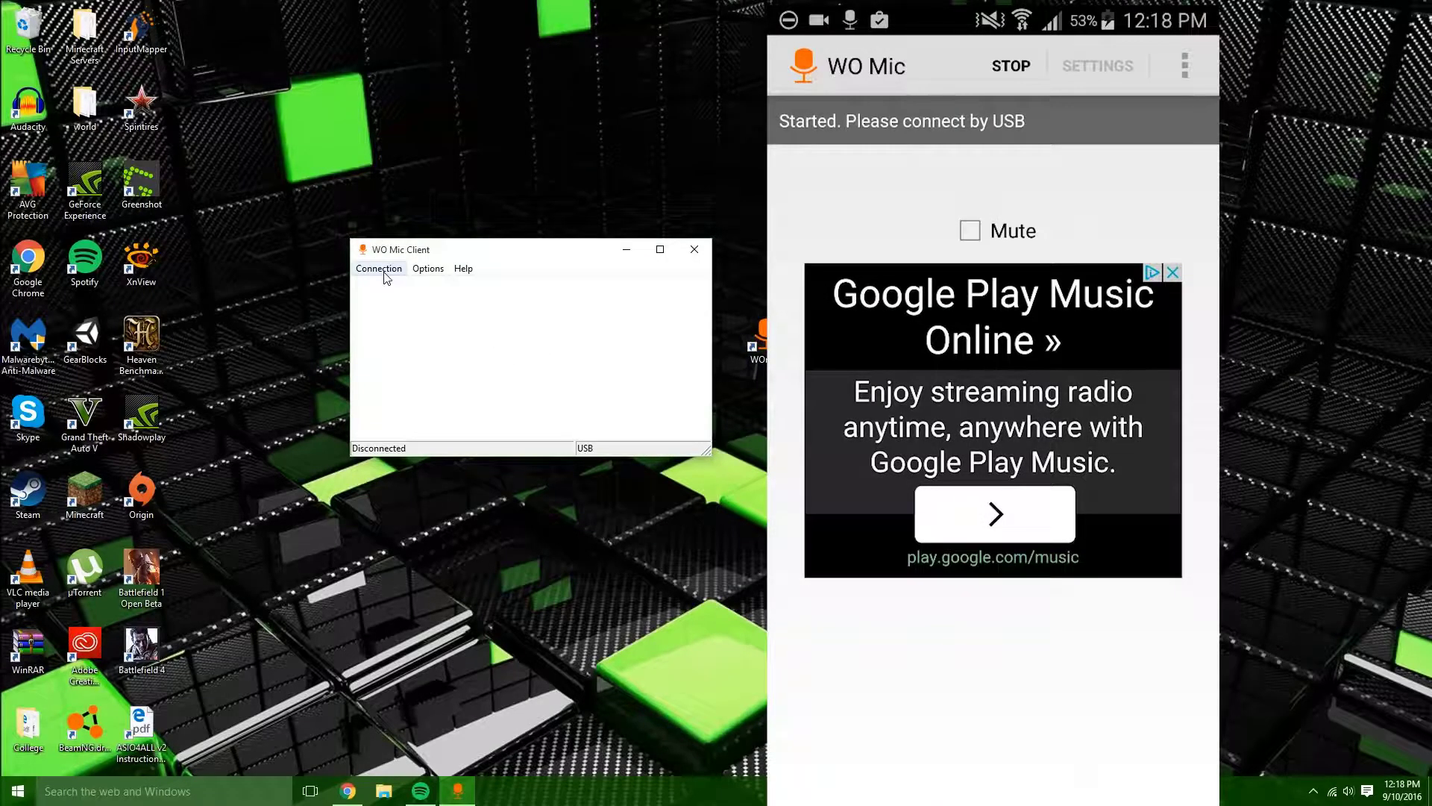
pyautogui.click(379, 270)
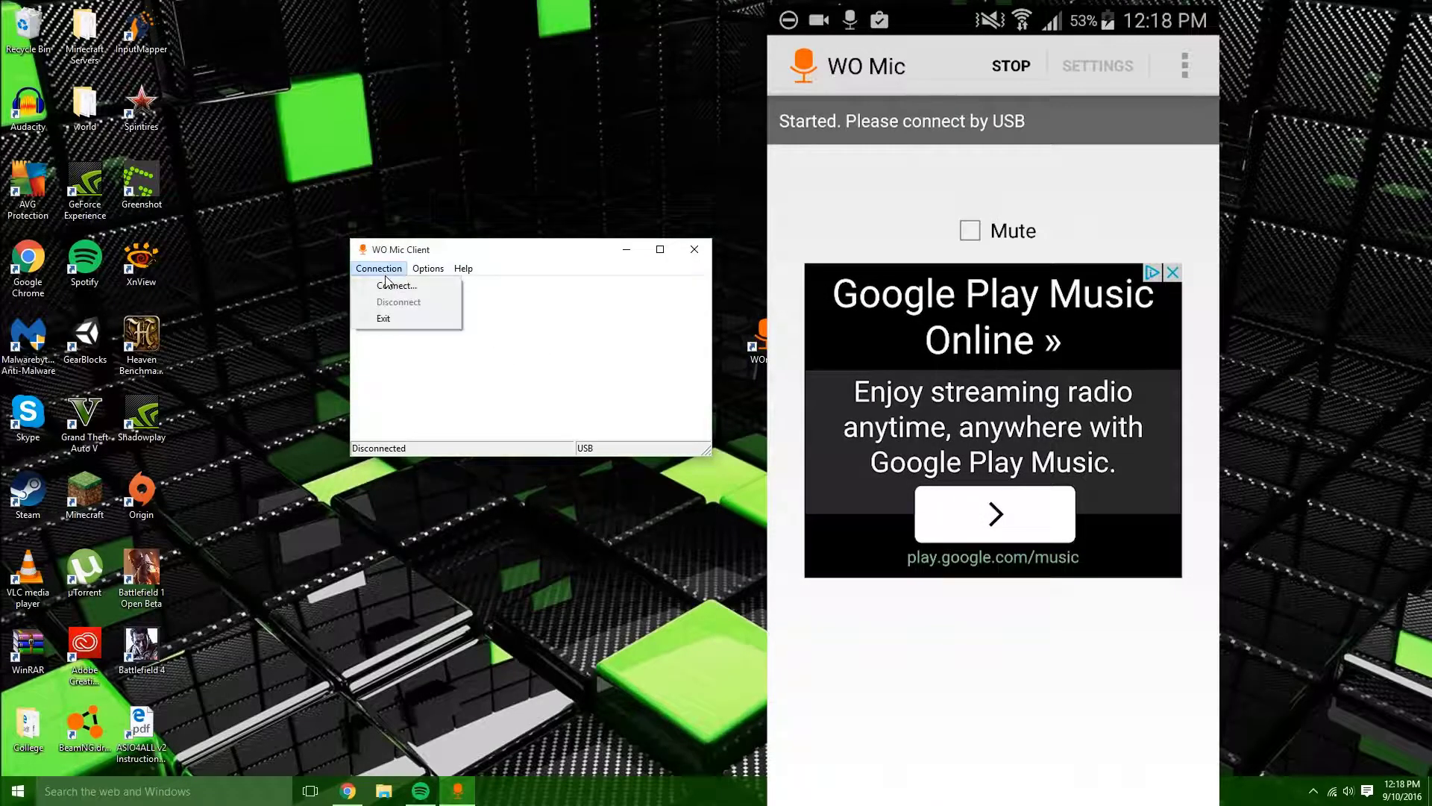
pyautogui.click(388, 288)
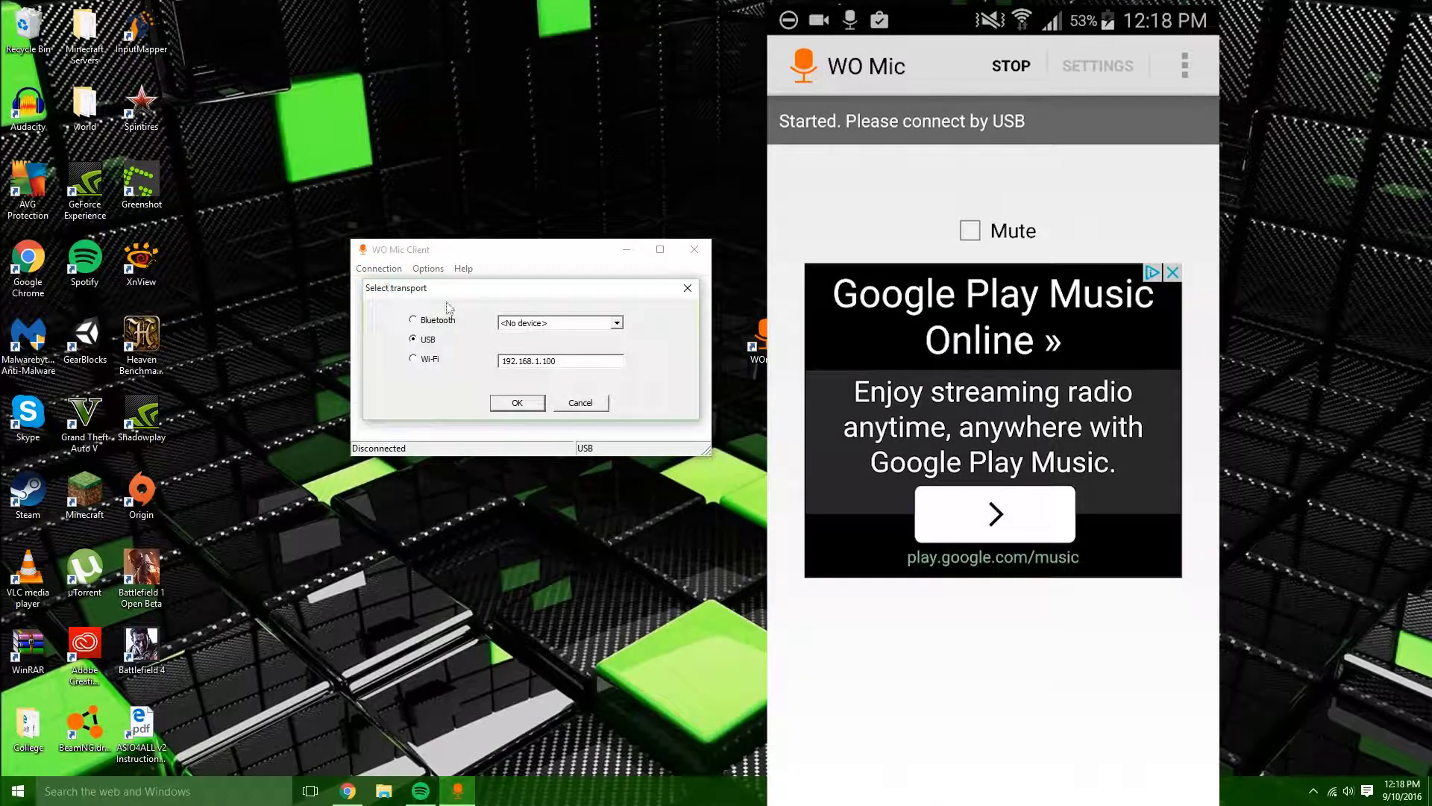
pyautogui.click(517, 404)
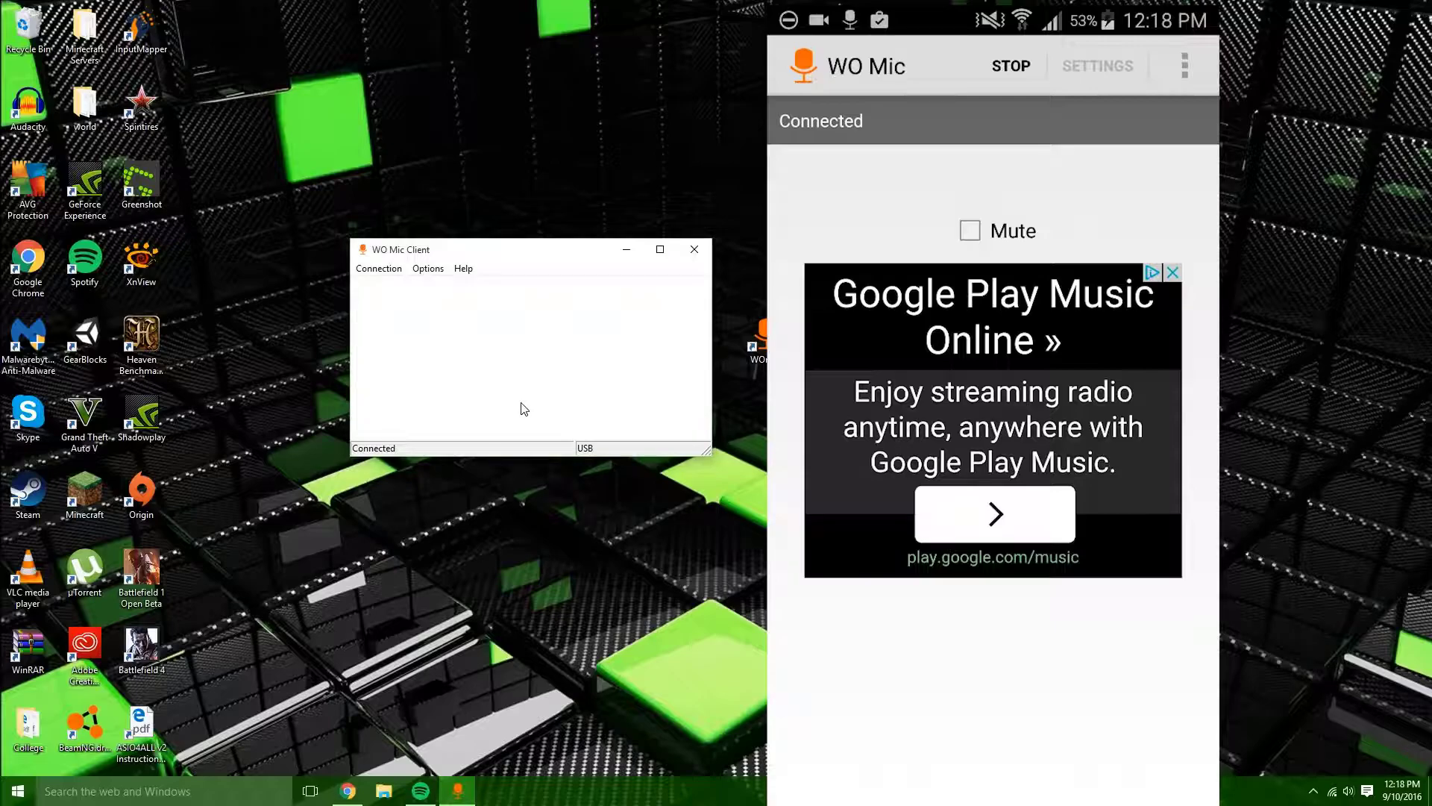